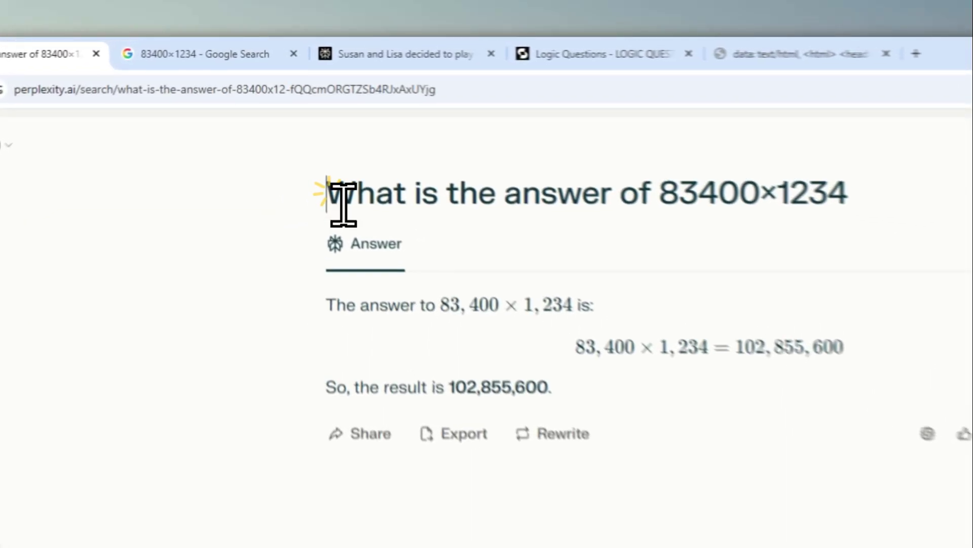
Select the 83400×1234 question title and reveal that GPT-4.1 wrote the answer
drag(303, 122, 556, 135)
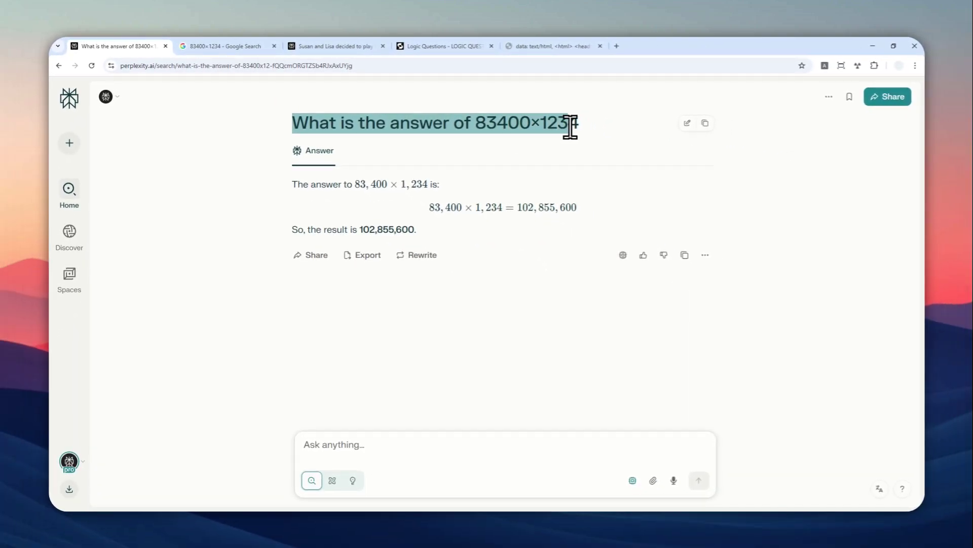
drag(570, 126, 579, 122)
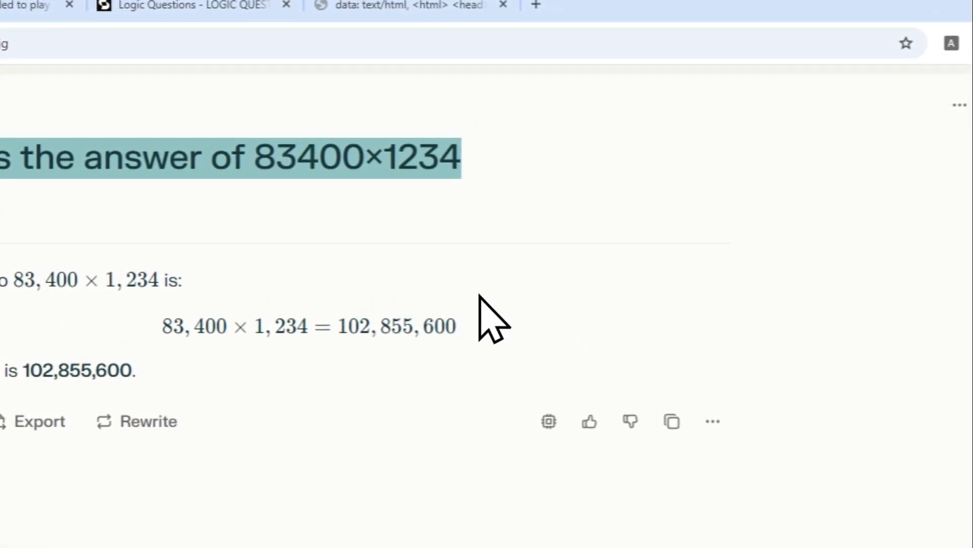
click(548, 421)
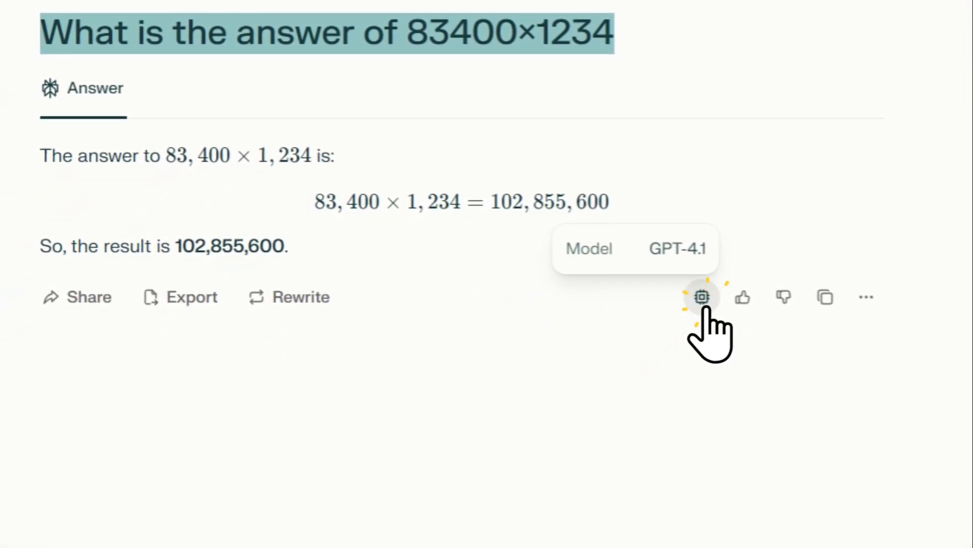
Highlight the 102,855,600 result and compare it with Google's calculator result
click(277, 241)
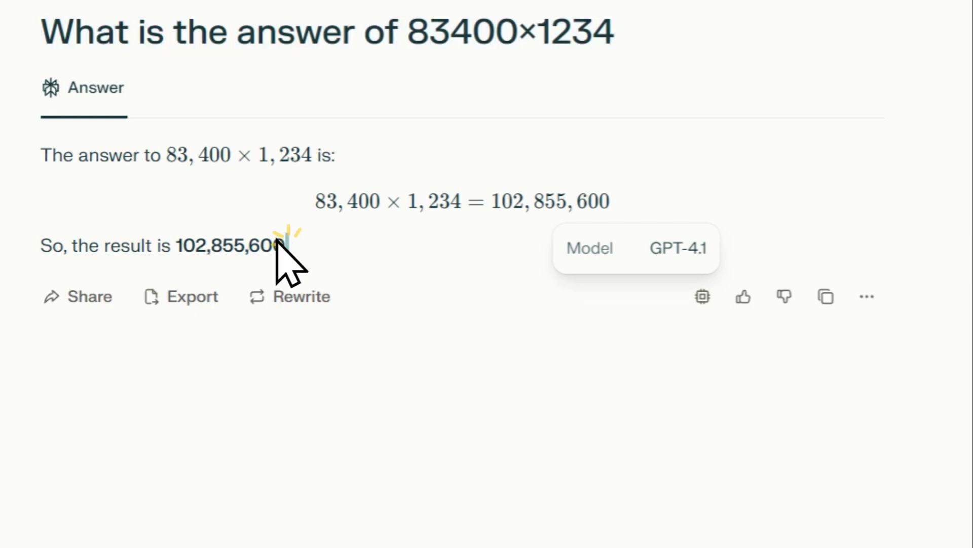
drag(278, 240, 187, 250)
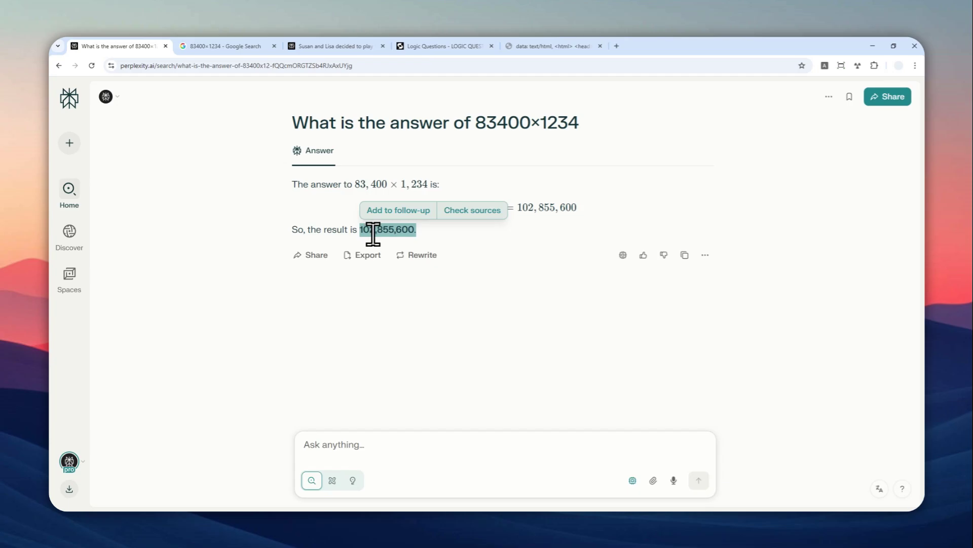
click(259, 45)
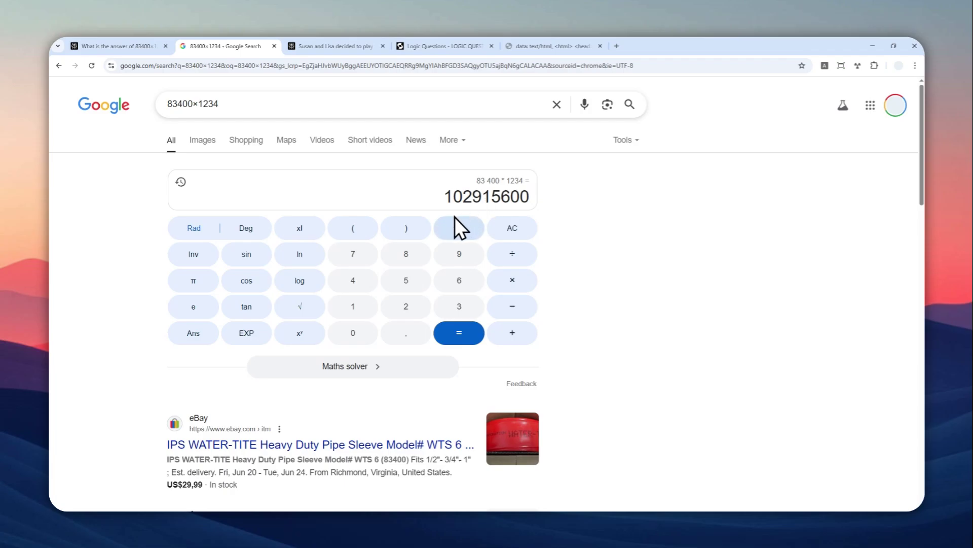
Switch to the Perplexity tab answering the Susan and Lisa tennis-bet puzzle
click(335, 46)
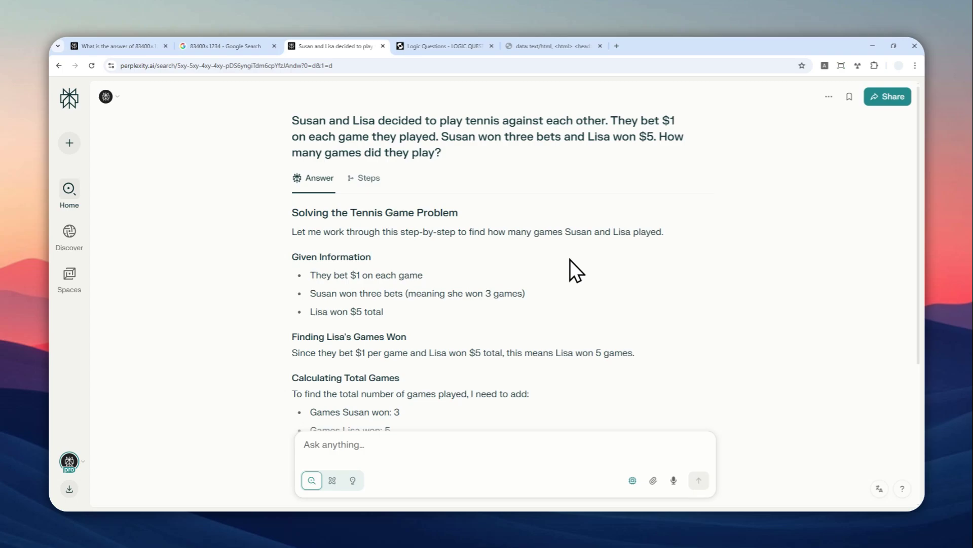
Show the tennis answer's Claude 4.0 Sonnet model and highlight the 8-games conclusion
mouse_move(436, 163)
scroll(621, 206, down, 2)
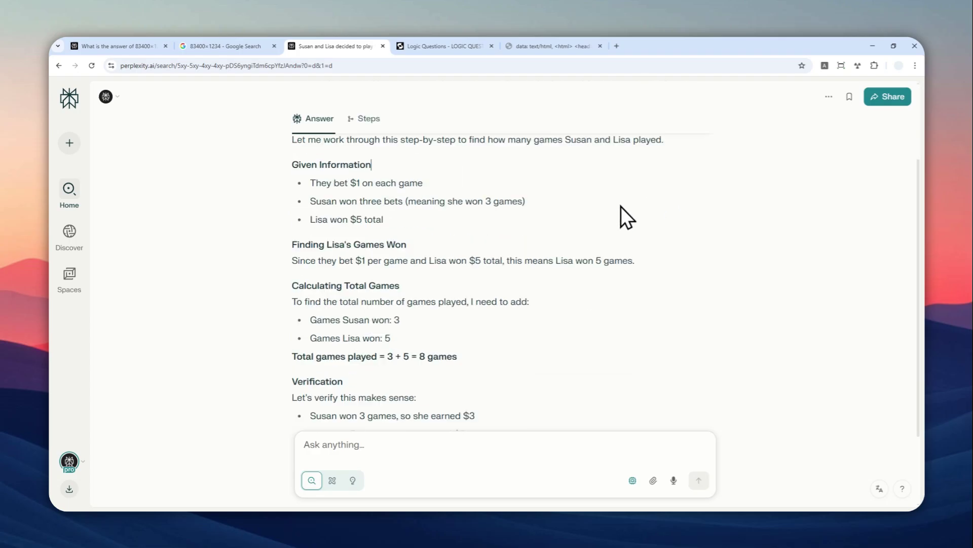
scroll(629, 243, down, 2)
click(635, 401)
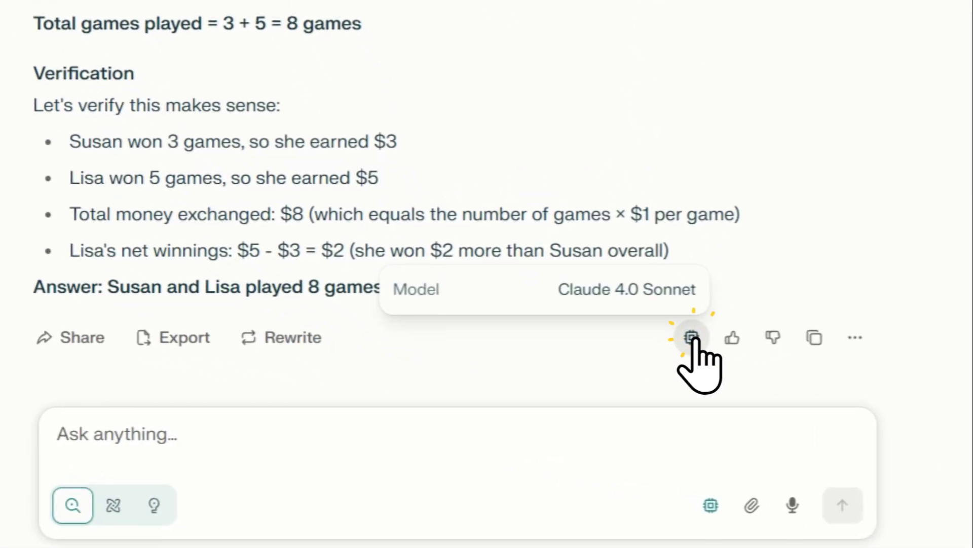
drag(435, 287, 112, 296)
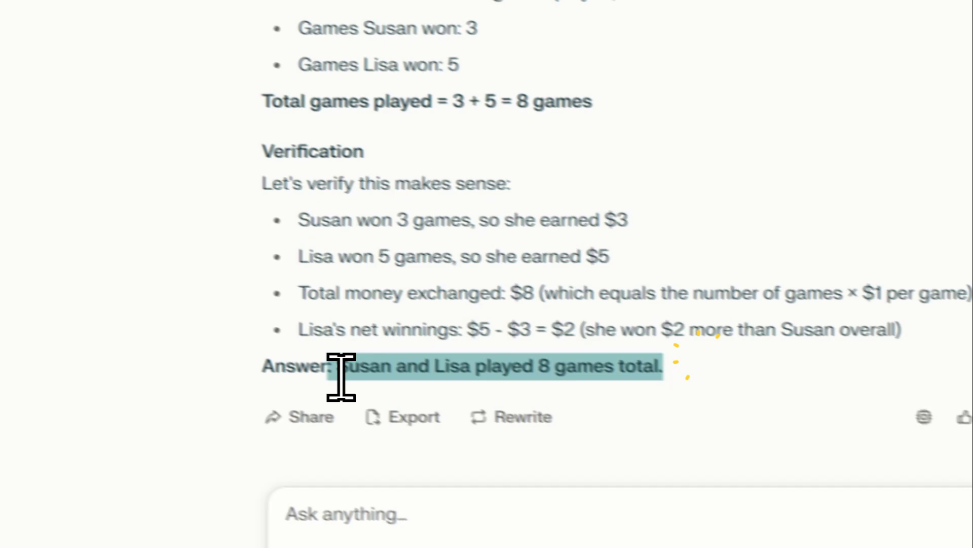
drag(341, 376, 339, 377)
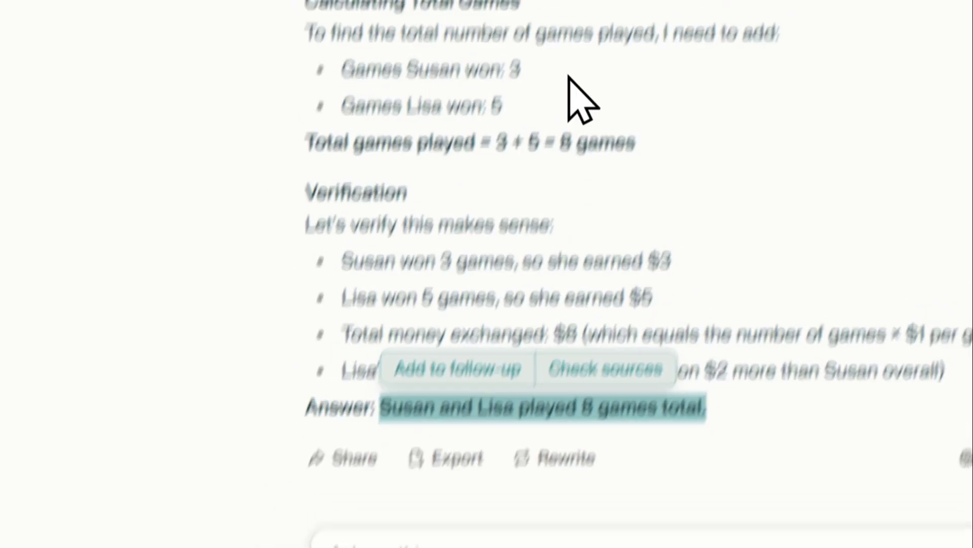
Check the Logic Questions document's answer of Eleven, then start a new browser tab
click(494, 10)
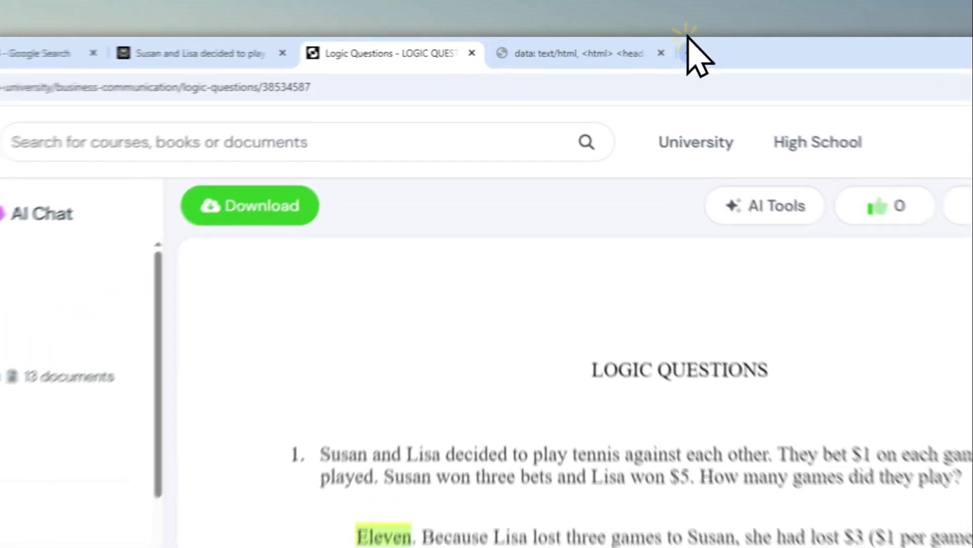
click(613, 46)
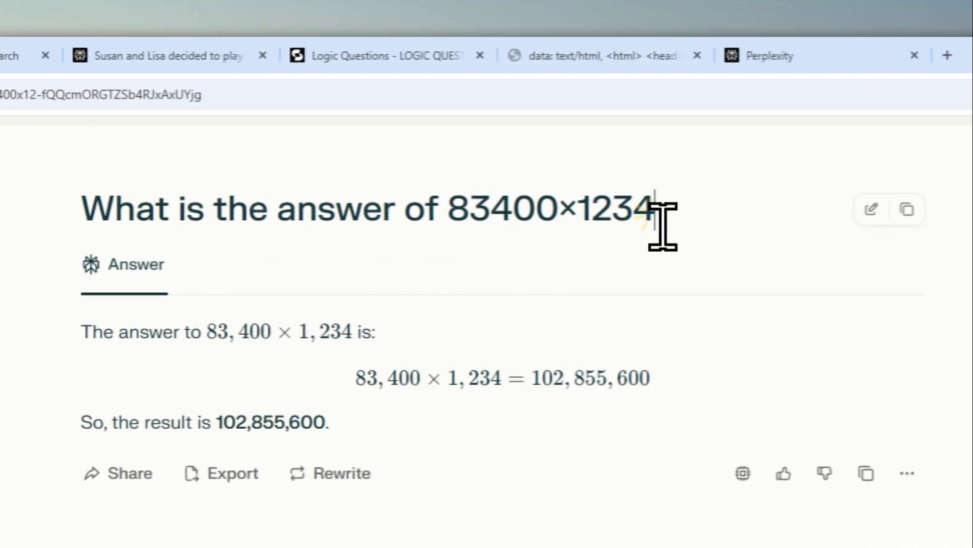
Copy the 'What is the answer of 83400×1234' title into the new Perplexity prompt
drag(656, 215, 83, 223)
right_click(173, 217)
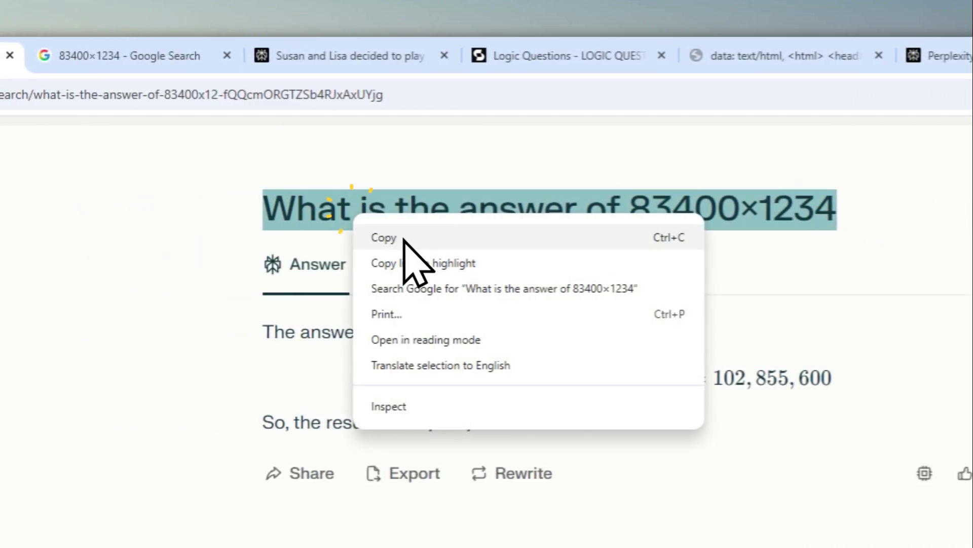
click(404, 238)
click(943, 55)
right_click(355, 218)
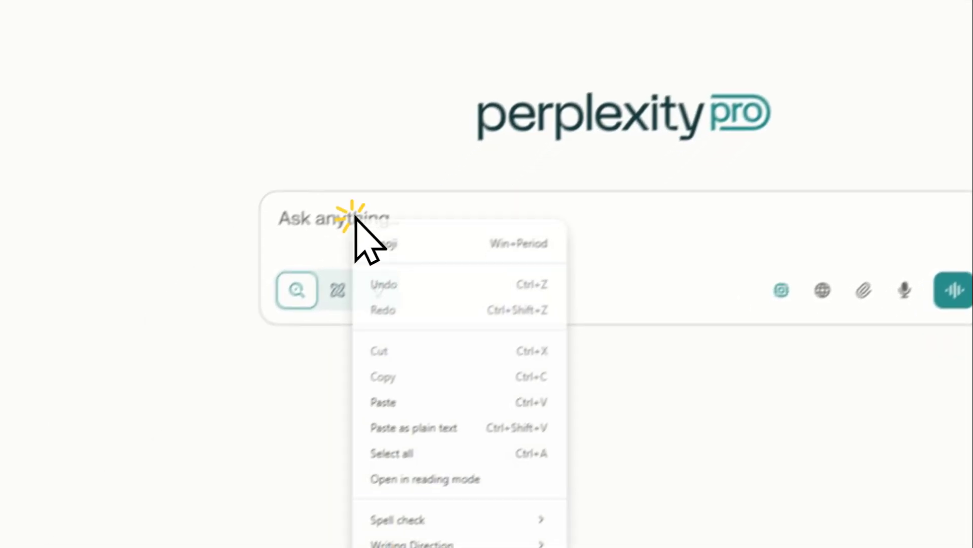
click(385, 401)
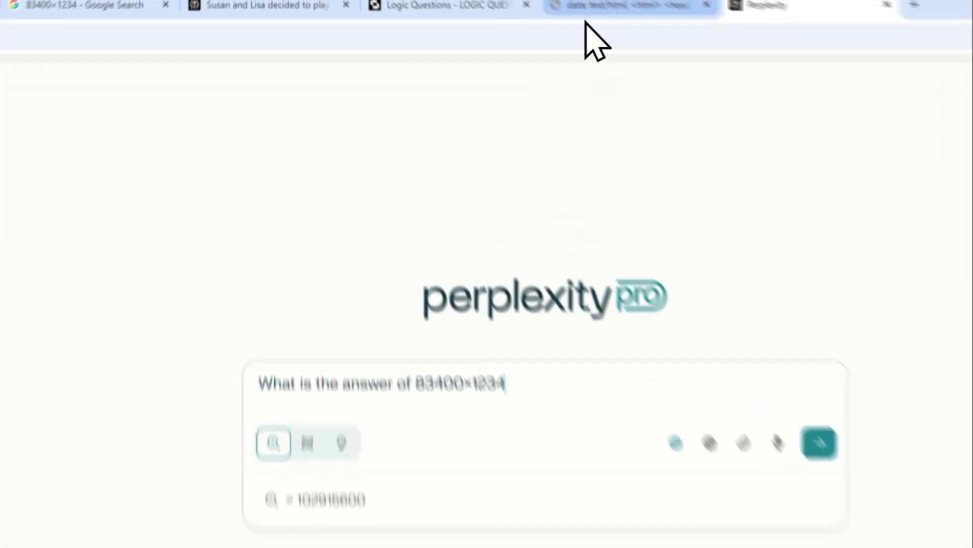
Append the copied step-by-step, show-reasoning, use-Python instructions below the question
click(528, 48)
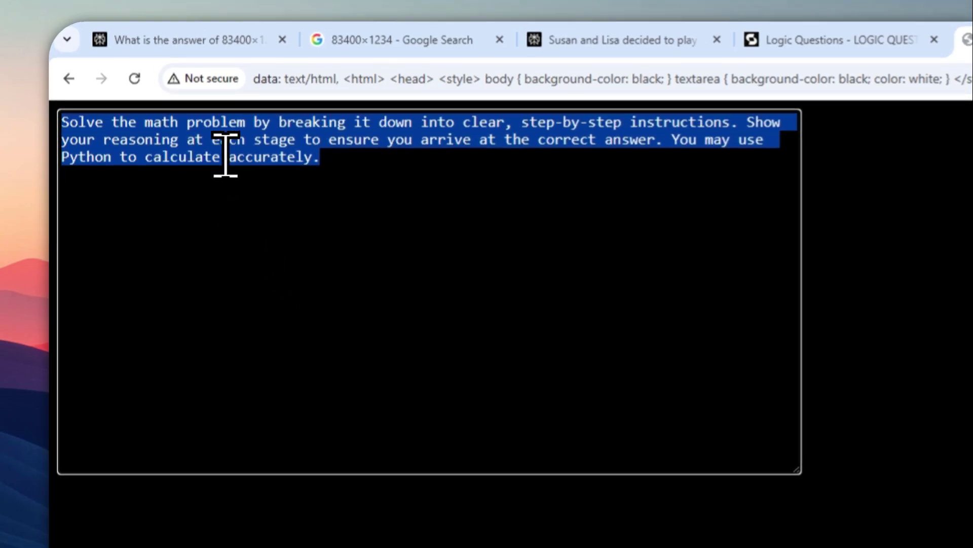
right_click(228, 144)
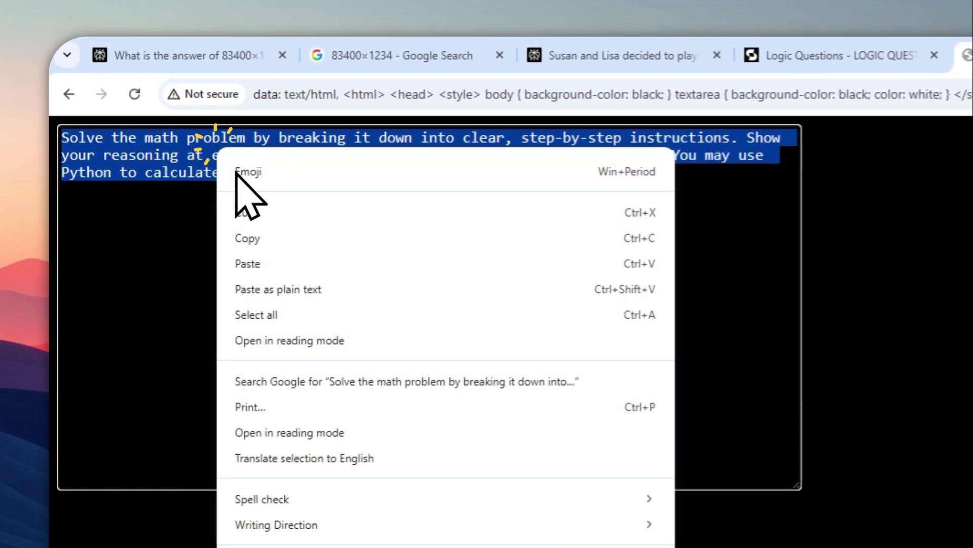
click(266, 222)
click(906, 45)
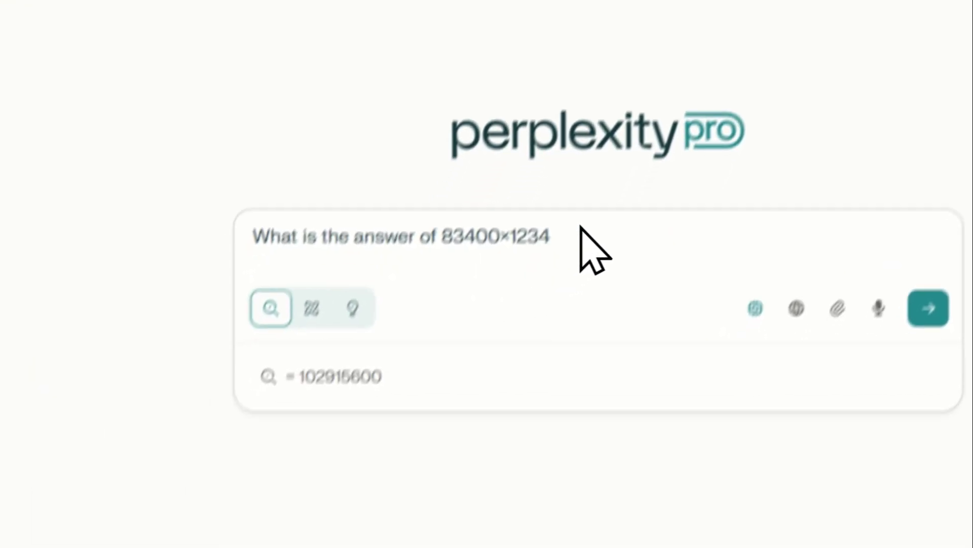
key(shift+Return)
key(shift+Return)
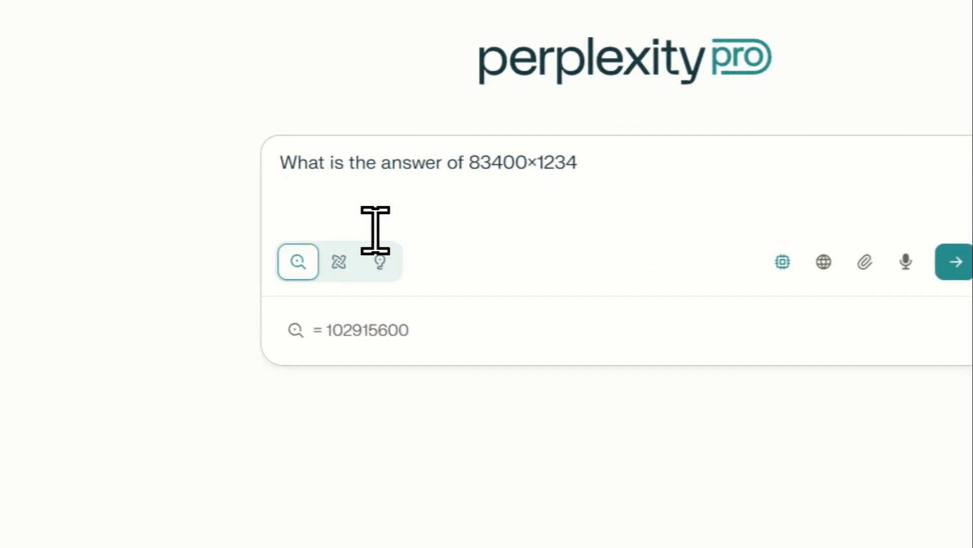
right_click(340, 231)
click(363, 406)
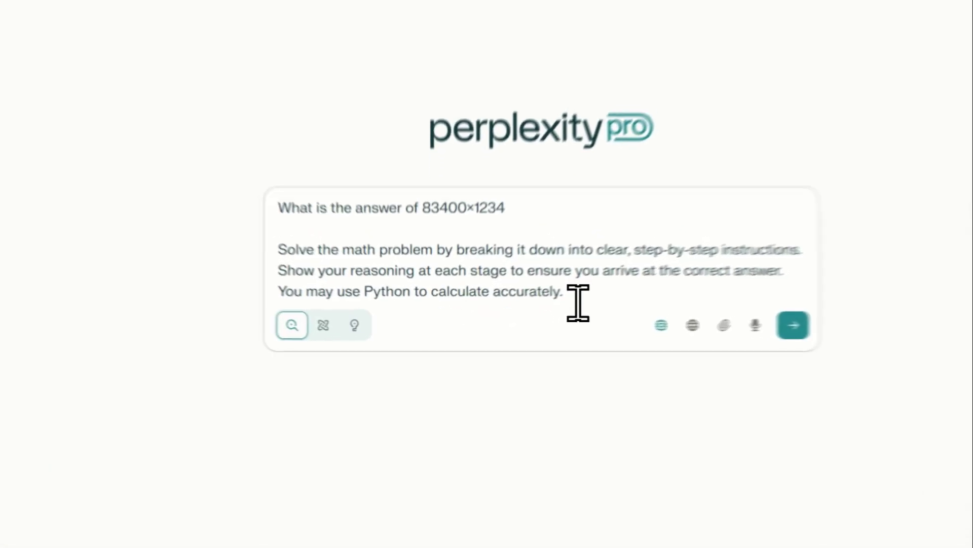
Set the answering model to GPT-4.1 and turn web search off
drag(526, 310, 392, 310)
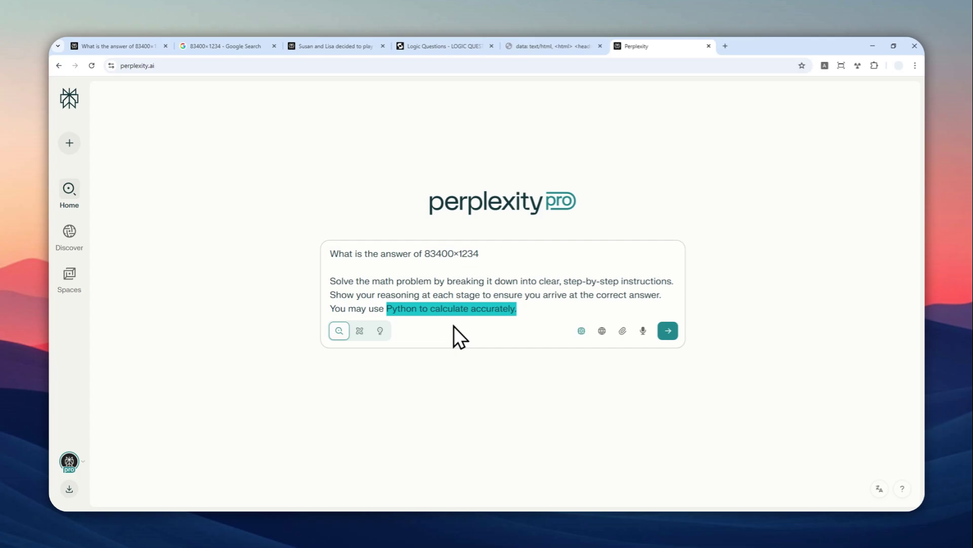
click(581, 330)
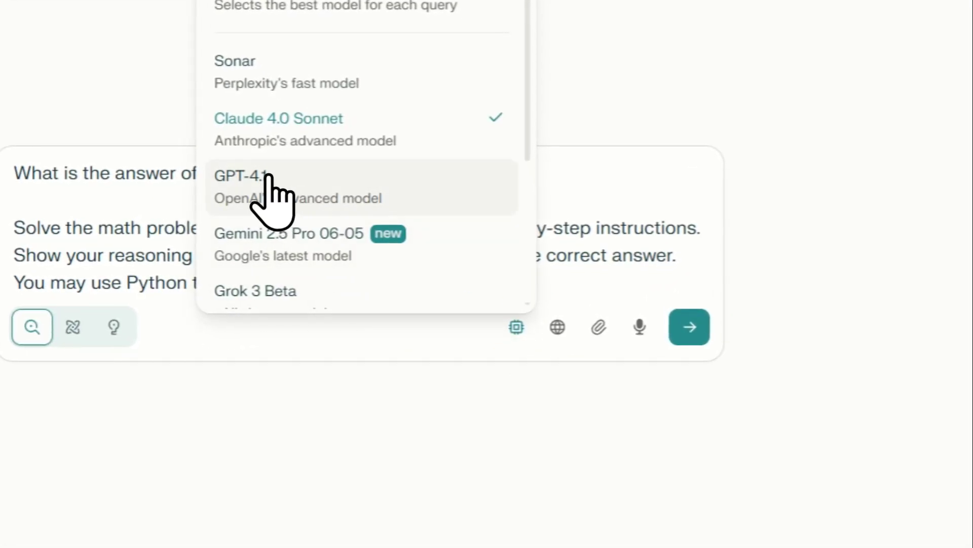
click(268, 175)
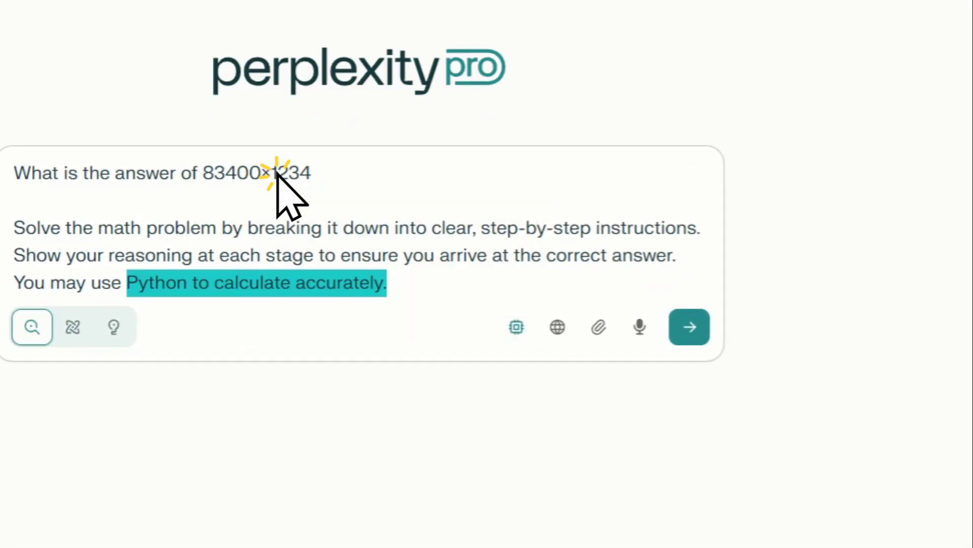
click(557, 327)
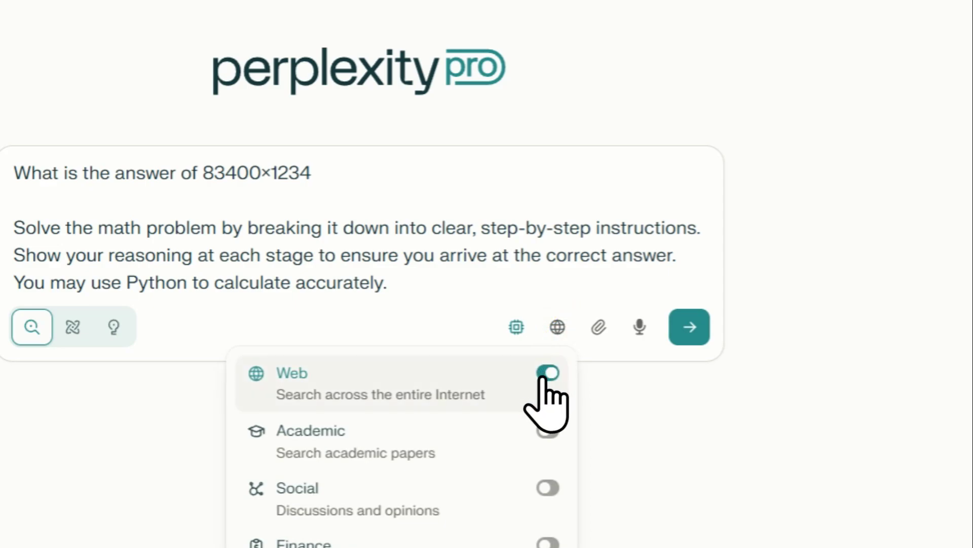
click(548, 372)
Submit the combined step-by-step 83400×1234 prompt
drag(126, 282, 422, 305)
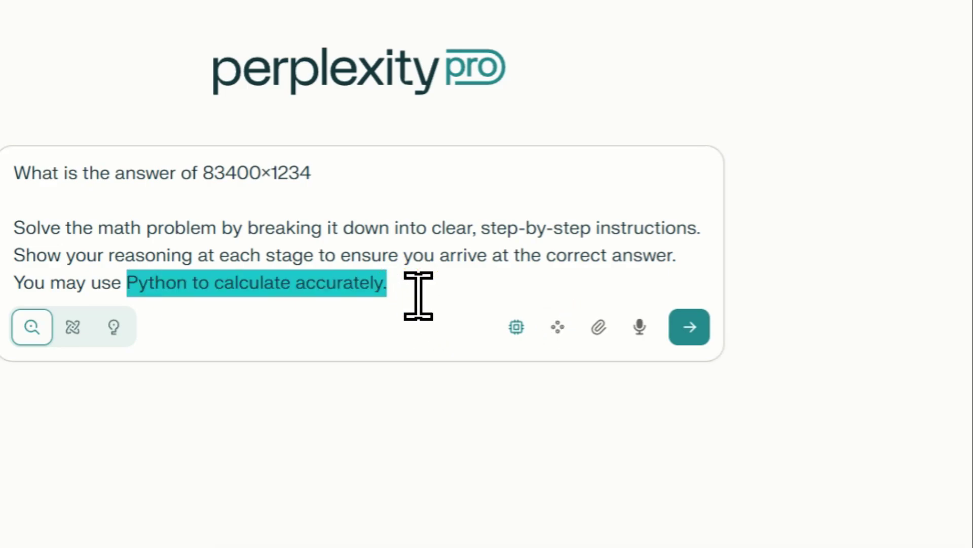
click(419, 296)
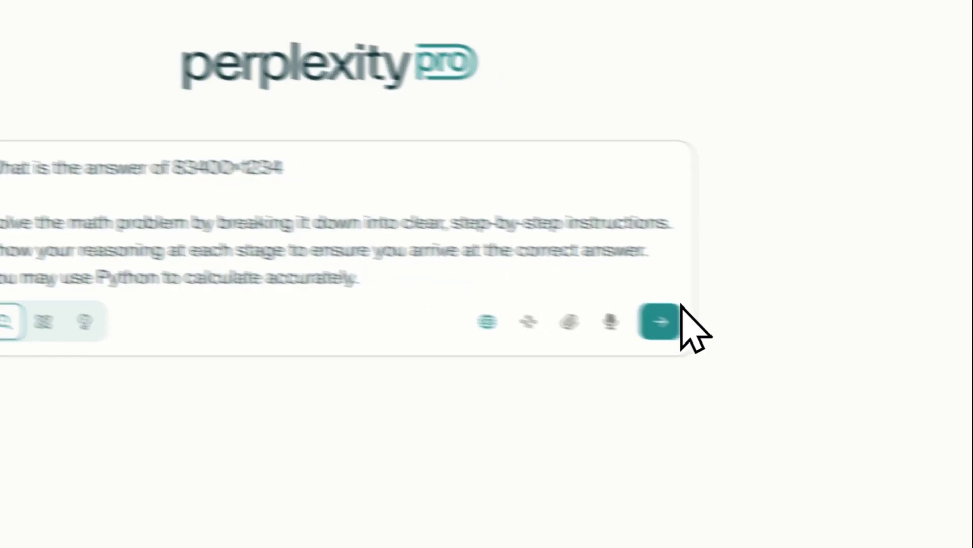
click(692, 325)
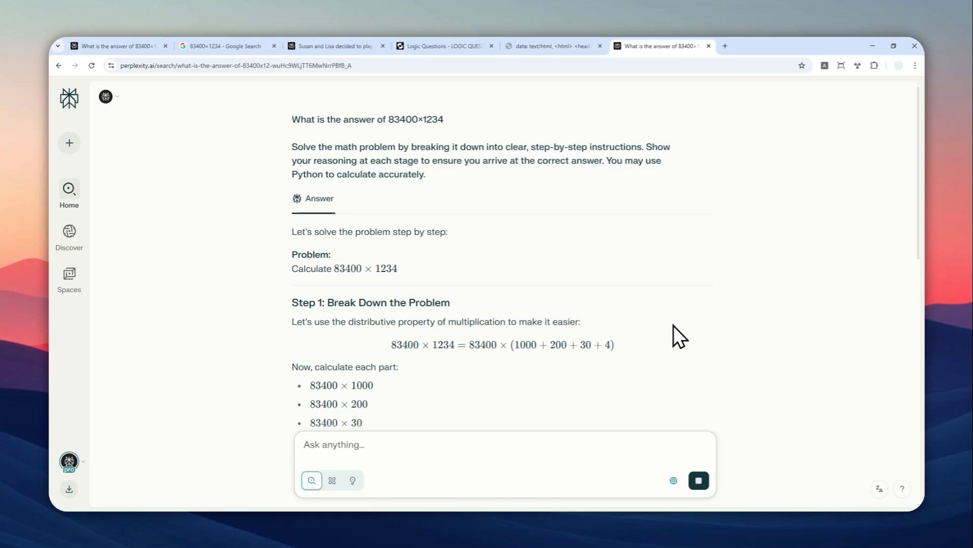
Compare the Final Answer 102,915,600 with Google's 102915600, then return to Step 1
scroll(675, 305, down, 5)
scroll(659, 245, down, 8)
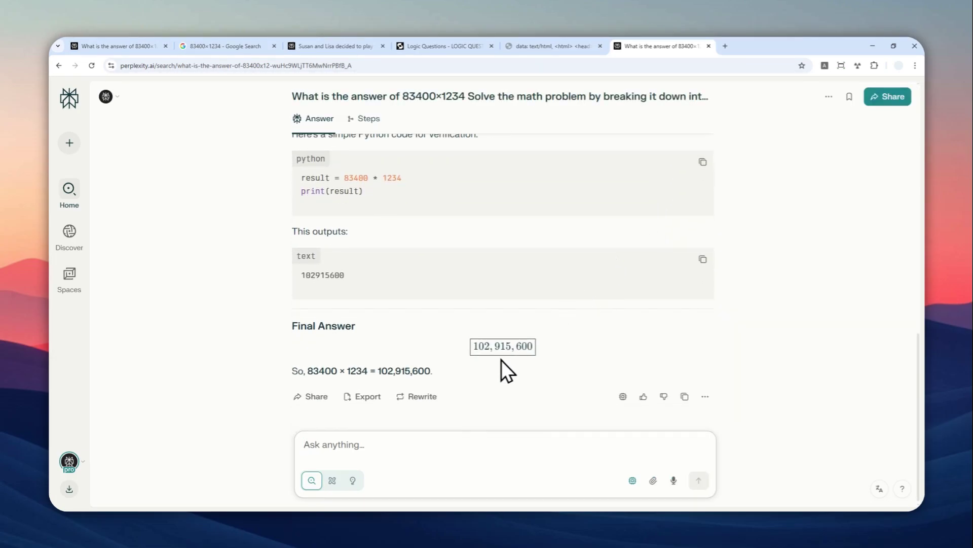
drag(430, 373, 380, 377)
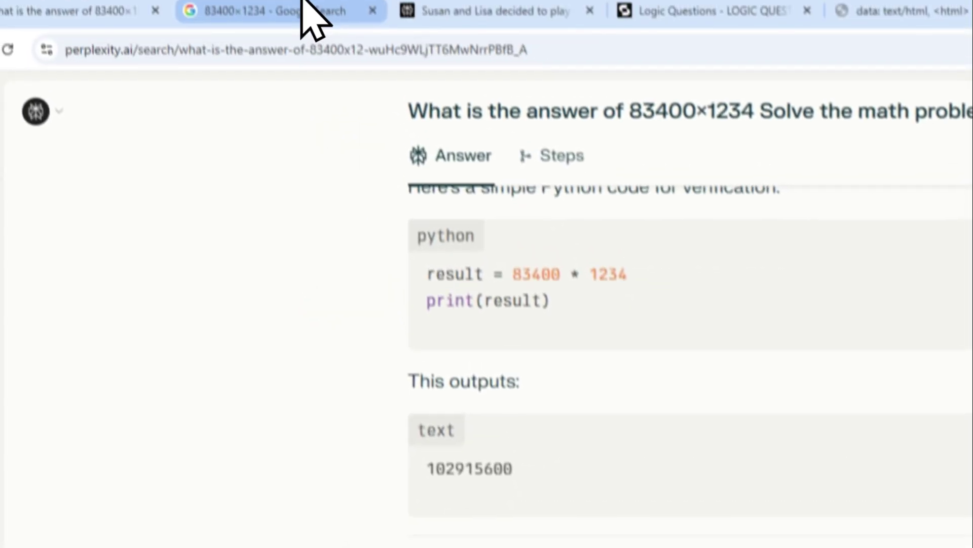
click(311, 18)
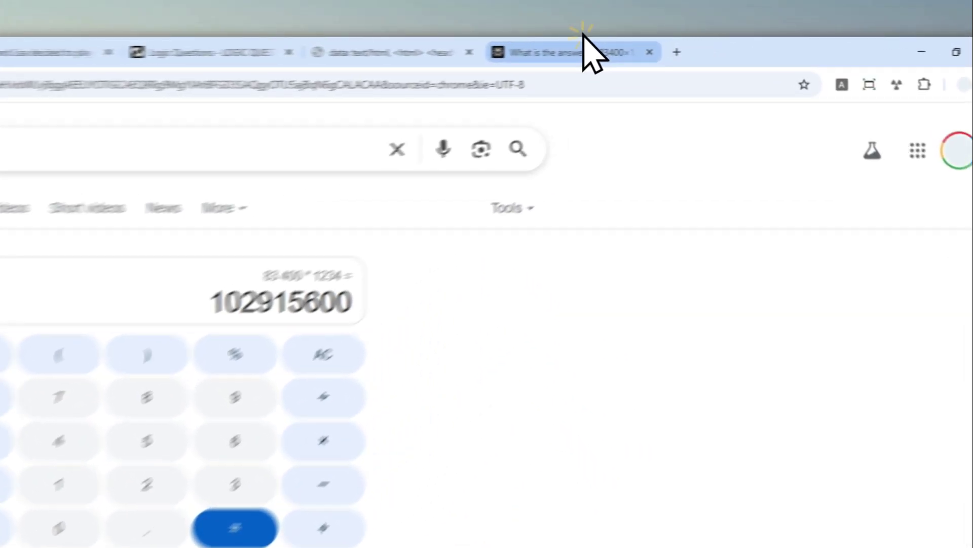
click(670, 45)
scroll(498, 153, up, 10)
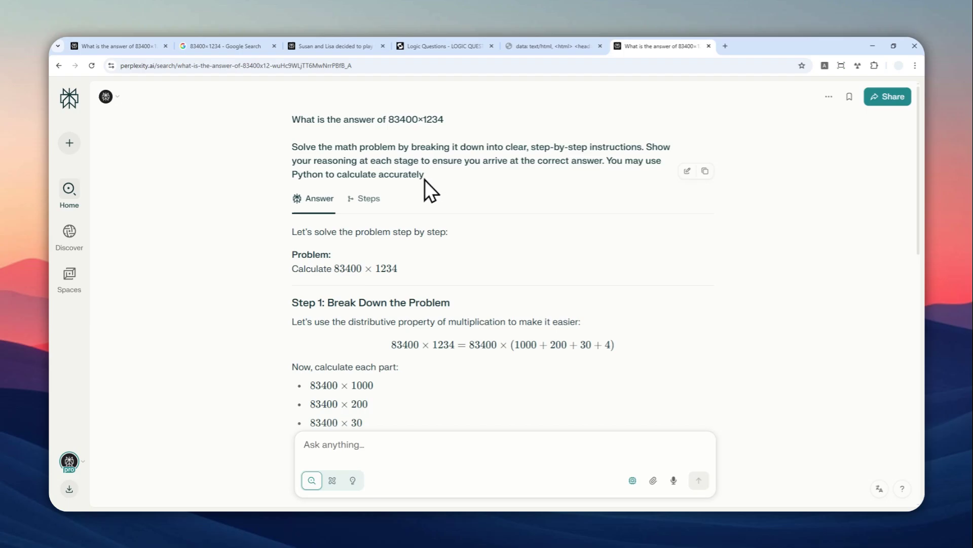
Copy the 83400×1234 question from the earlier thread
click(155, 46)
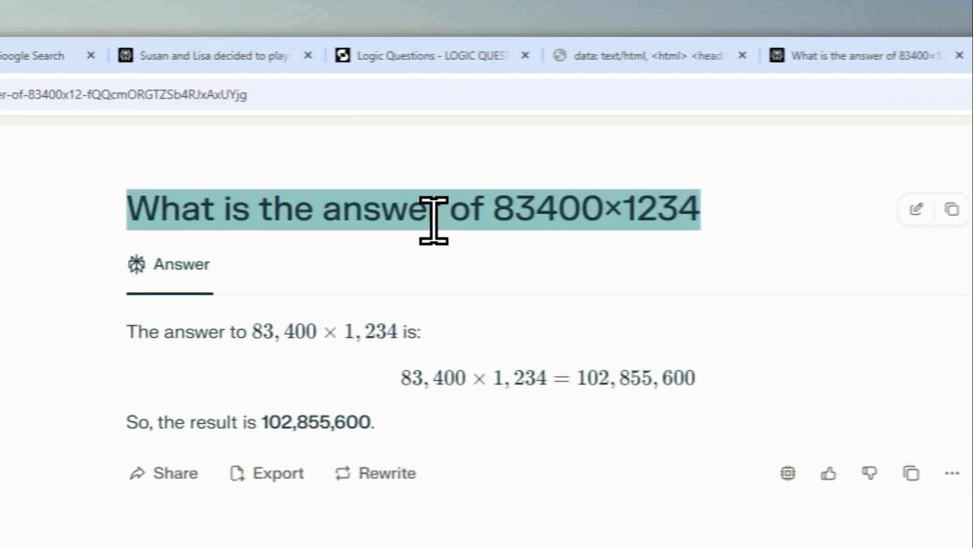
right_click(426, 208)
click(578, 228)
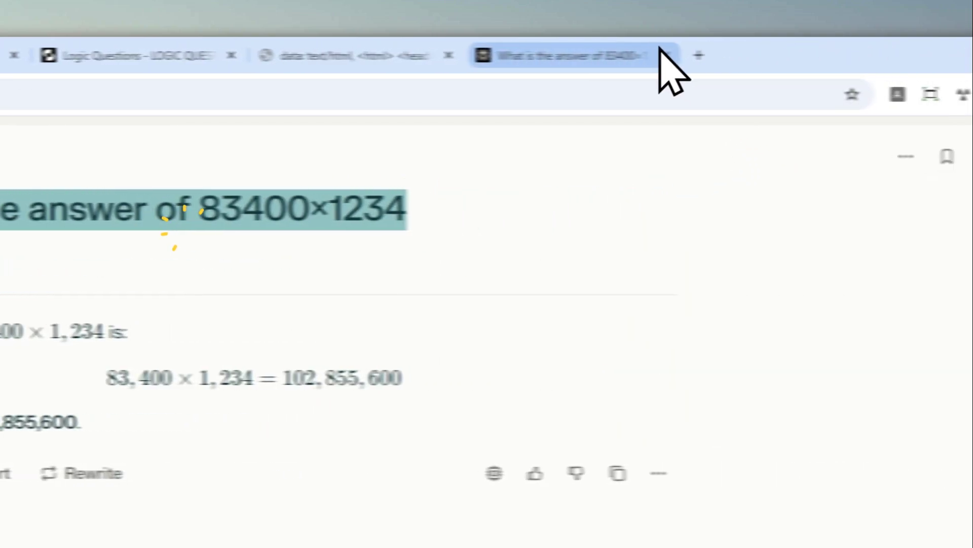
Paste the question into a fresh perplexity.ai page and bring up the model list
click(966, 54)
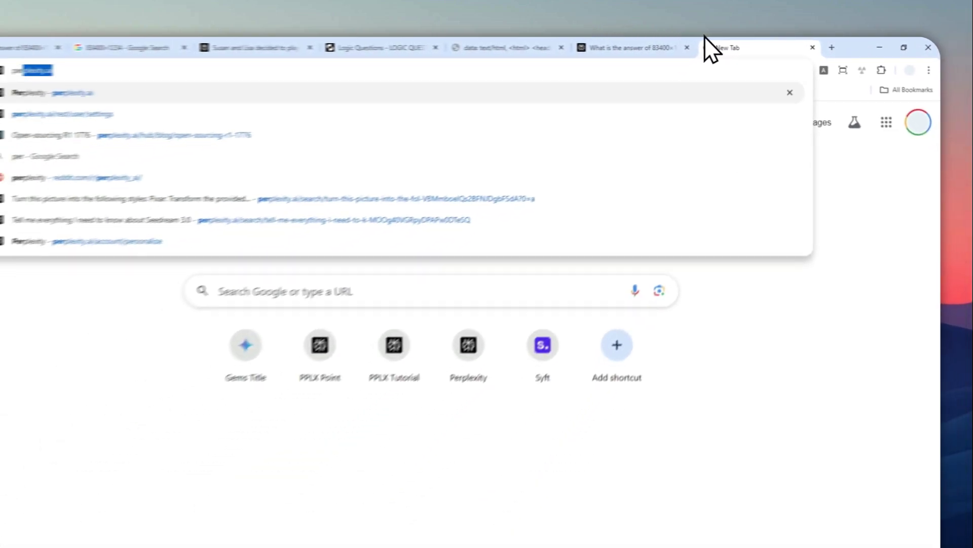
key(Return)
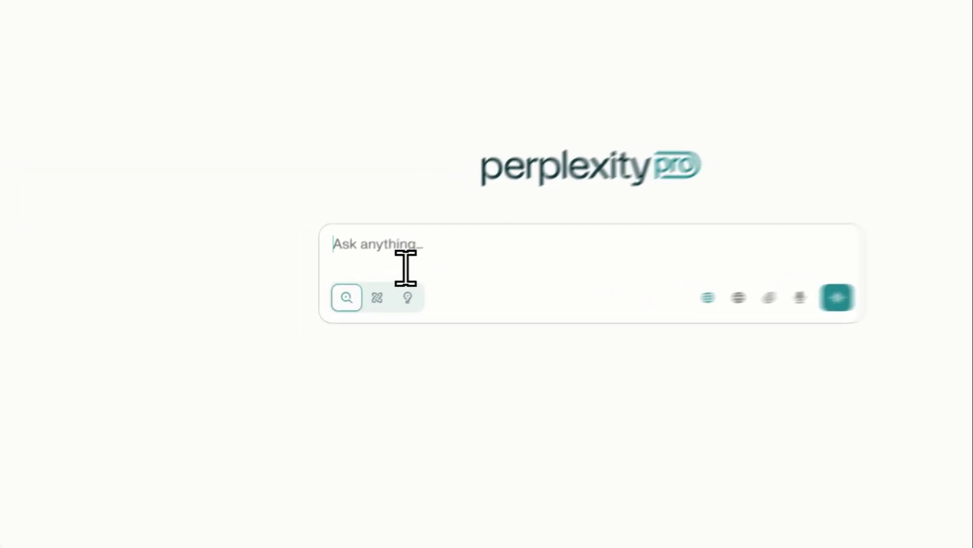
right_click(363, 278)
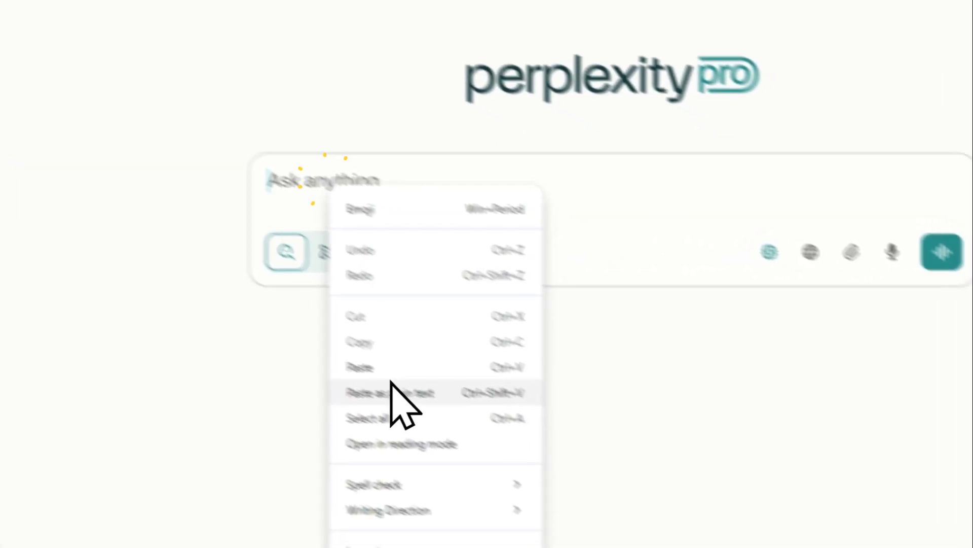
click(394, 375)
click(686, 211)
scroll(625, 324, down, 5)
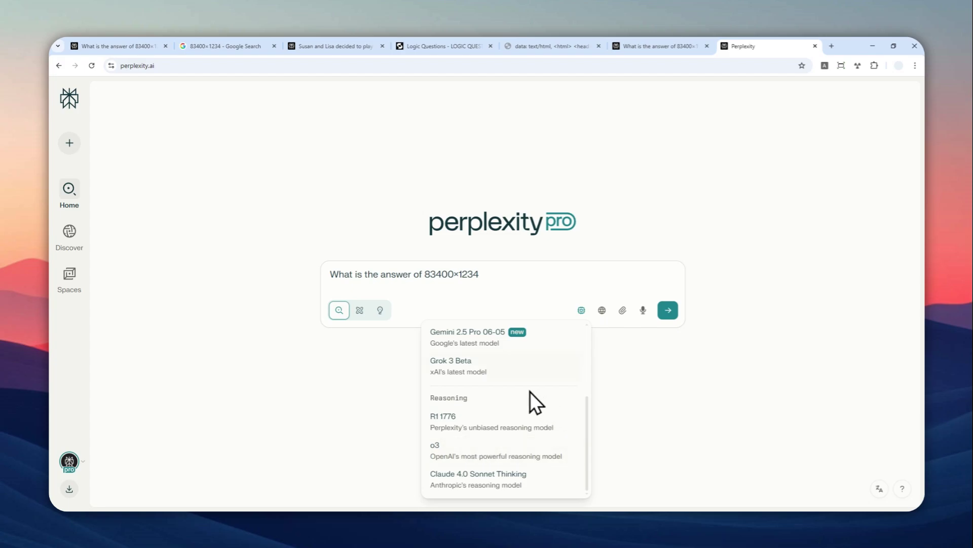
Switch to the o3 model with web search off, then reload the submitted thread
click(537, 457)
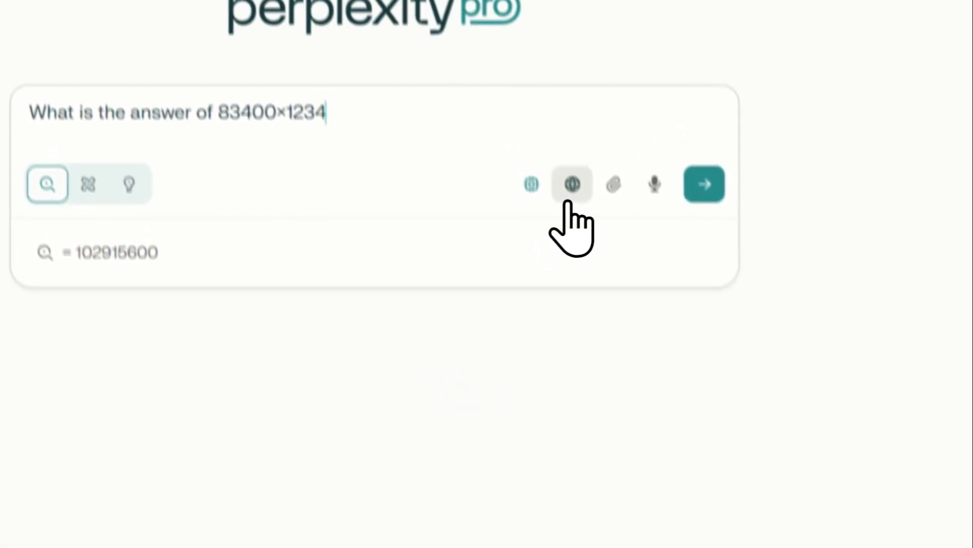
click(569, 199)
click(562, 231)
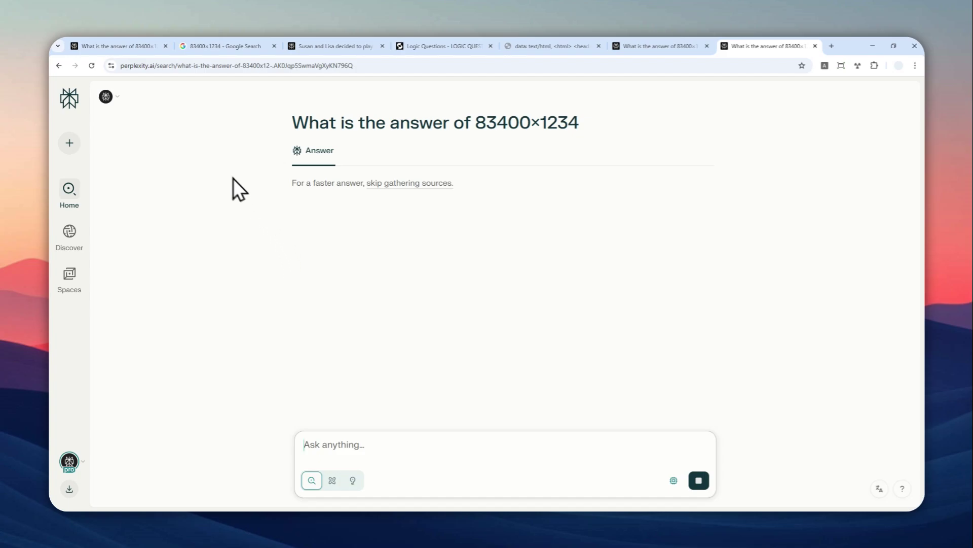
click(91, 66)
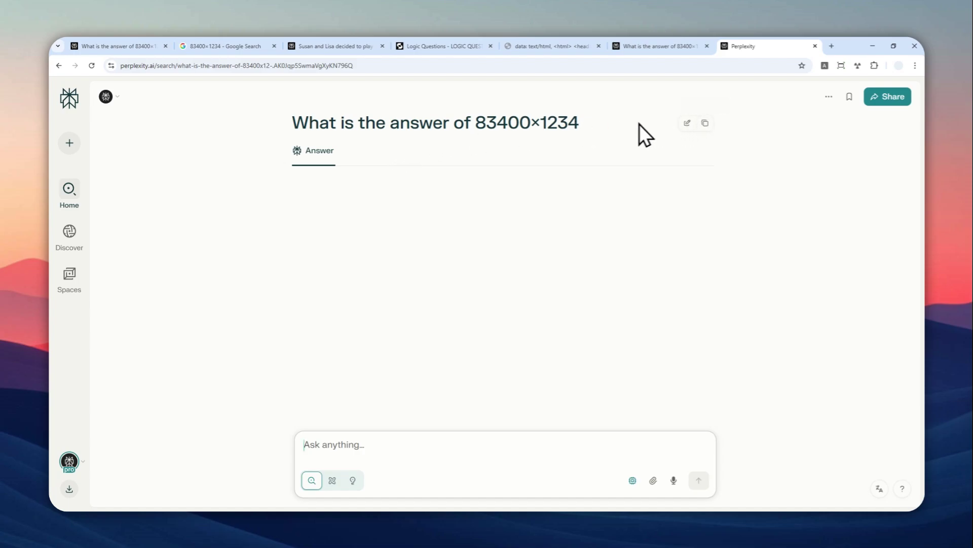
Copy the question 'What is the answer of 83400×1234' into a new thread's Ask box
click(705, 123)
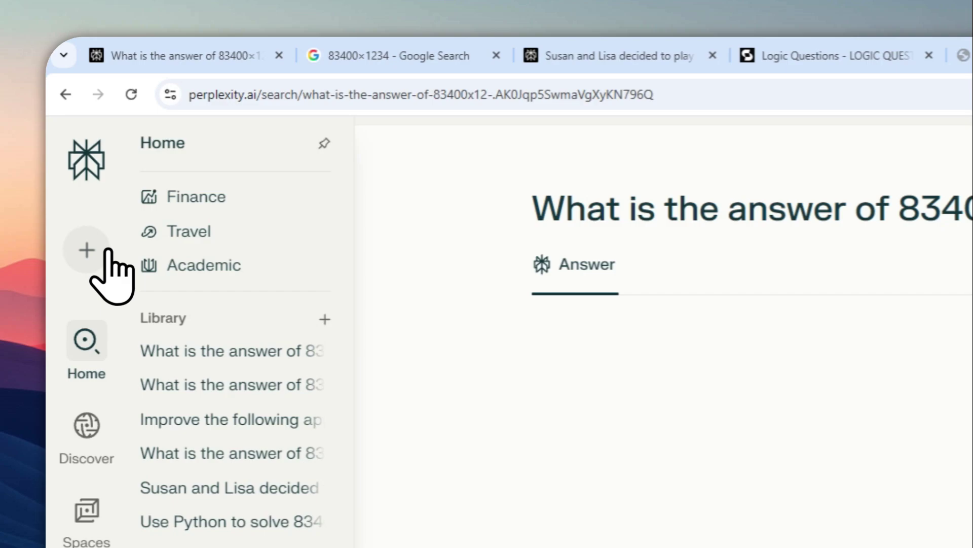
click(60, 248)
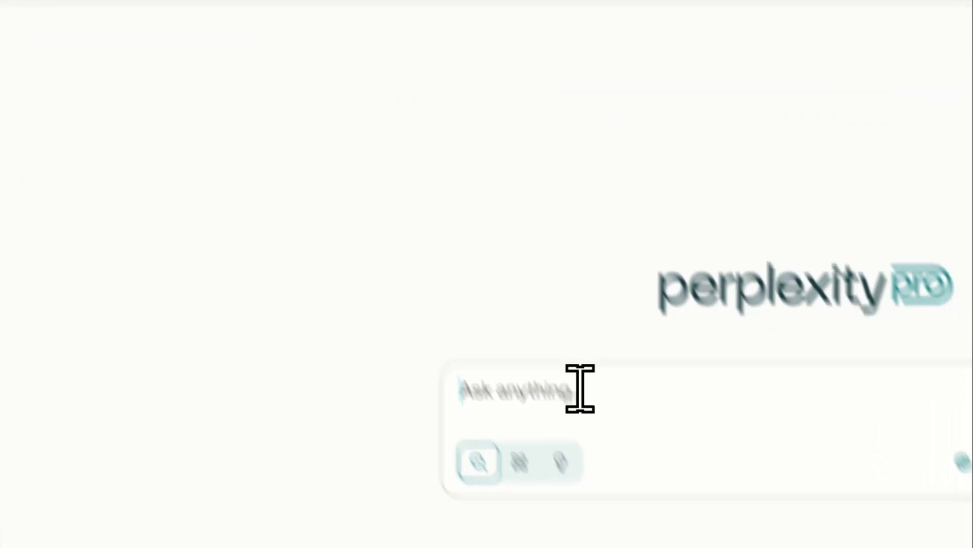
right_click(580, 388)
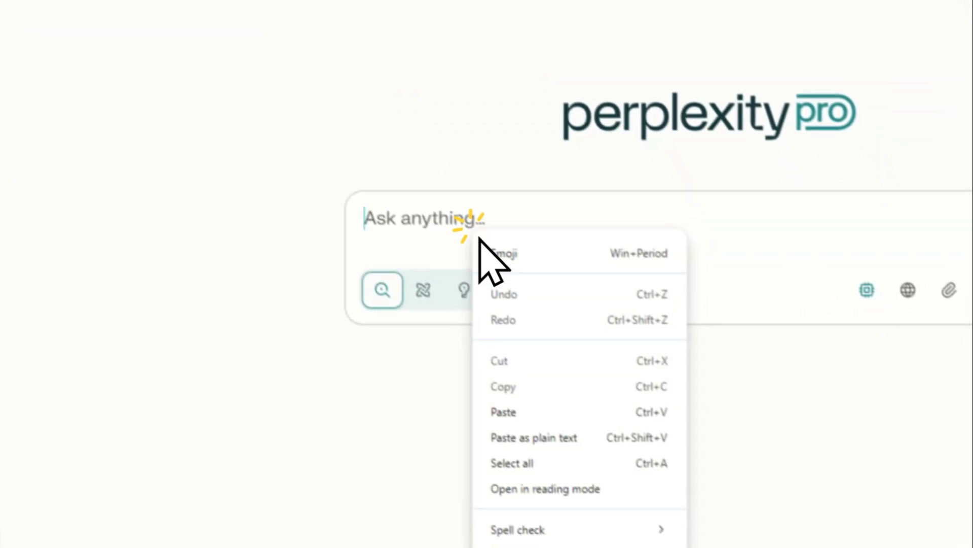
click(464, 378)
Turn off Web as a search source and submit the question
click(676, 168)
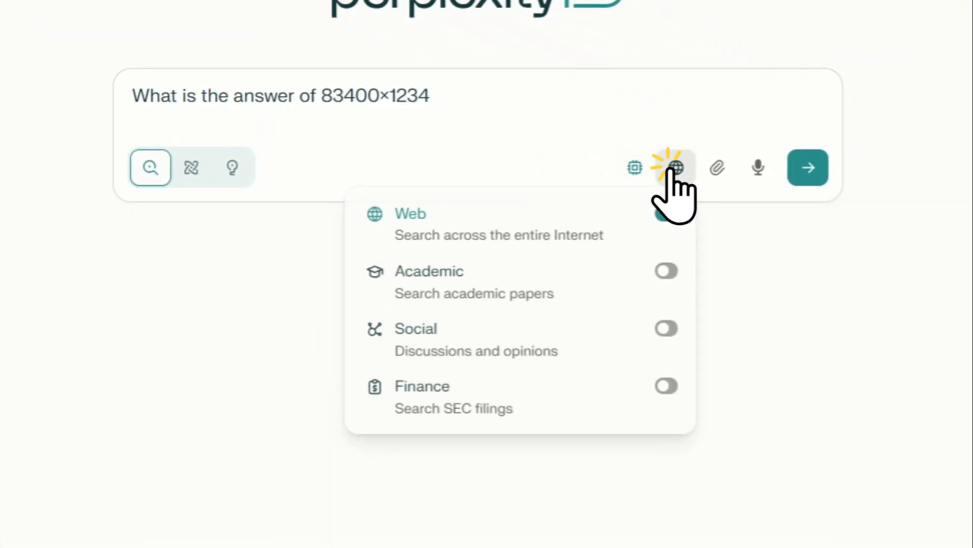
click(666, 214)
click(651, 175)
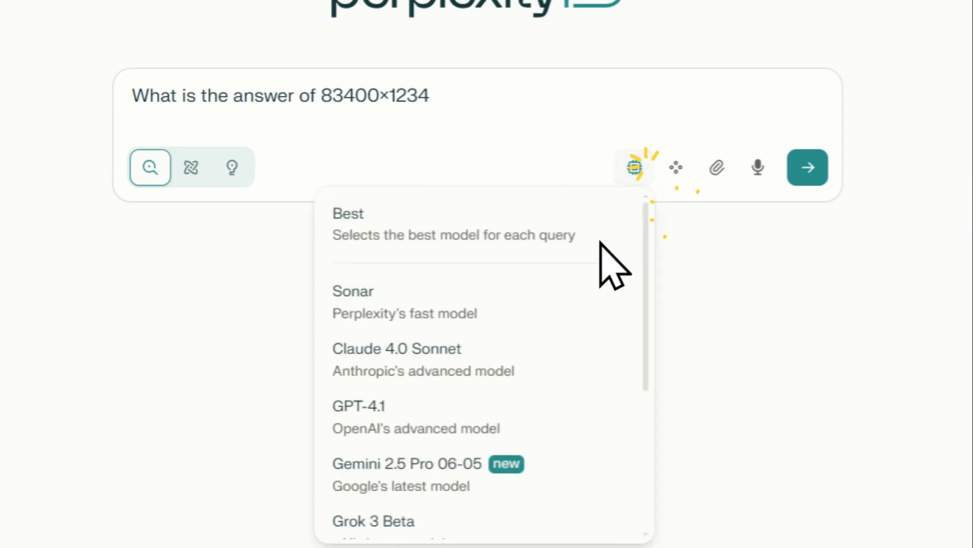
scroll(578, 385, down, 5)
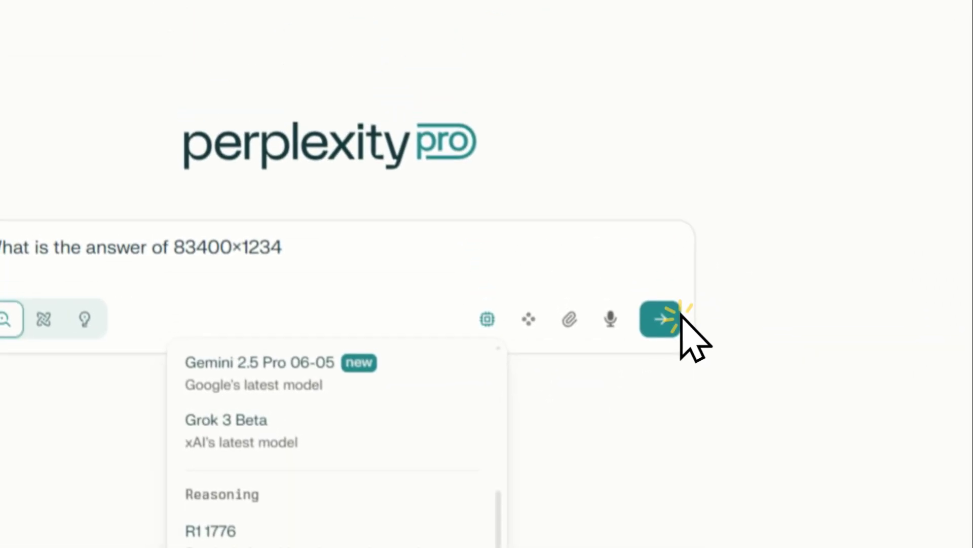
click(633, 145)
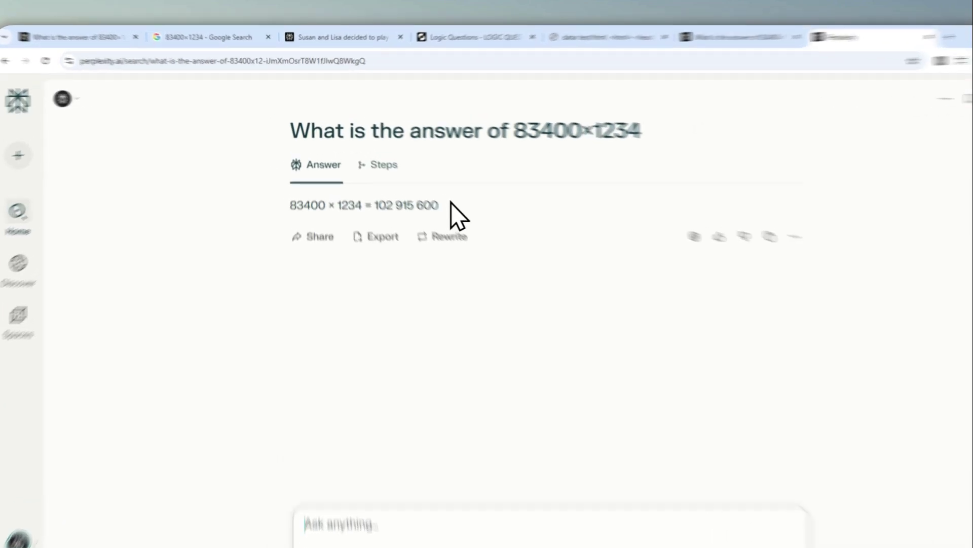
Highlight the new result 102 915 600, then return to the first thread showing 102,855,600
drag(450, 203, 387, 206)
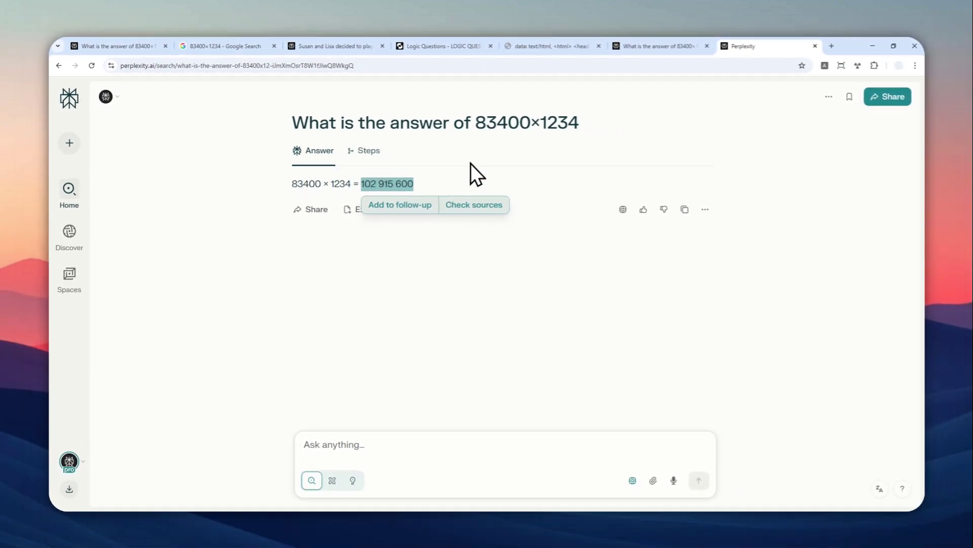
click(155, 46)
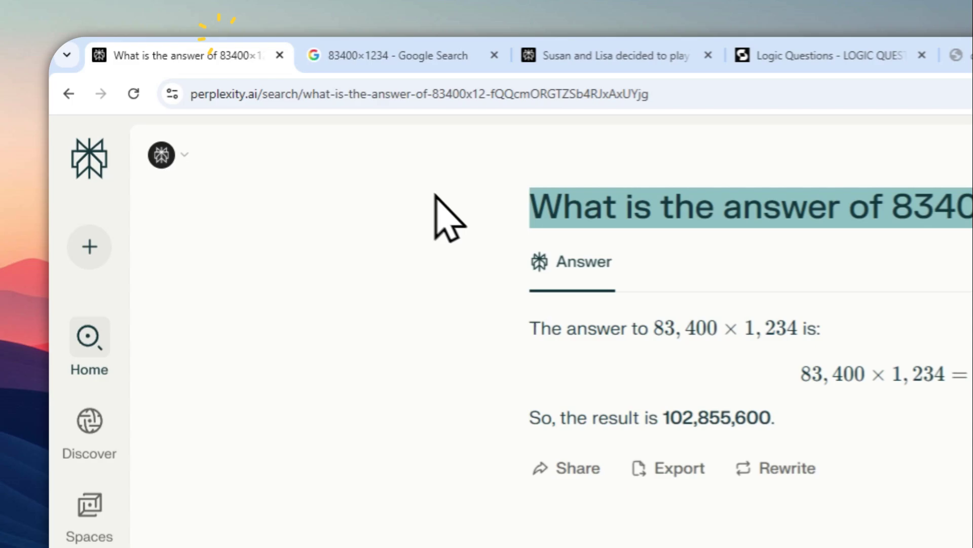